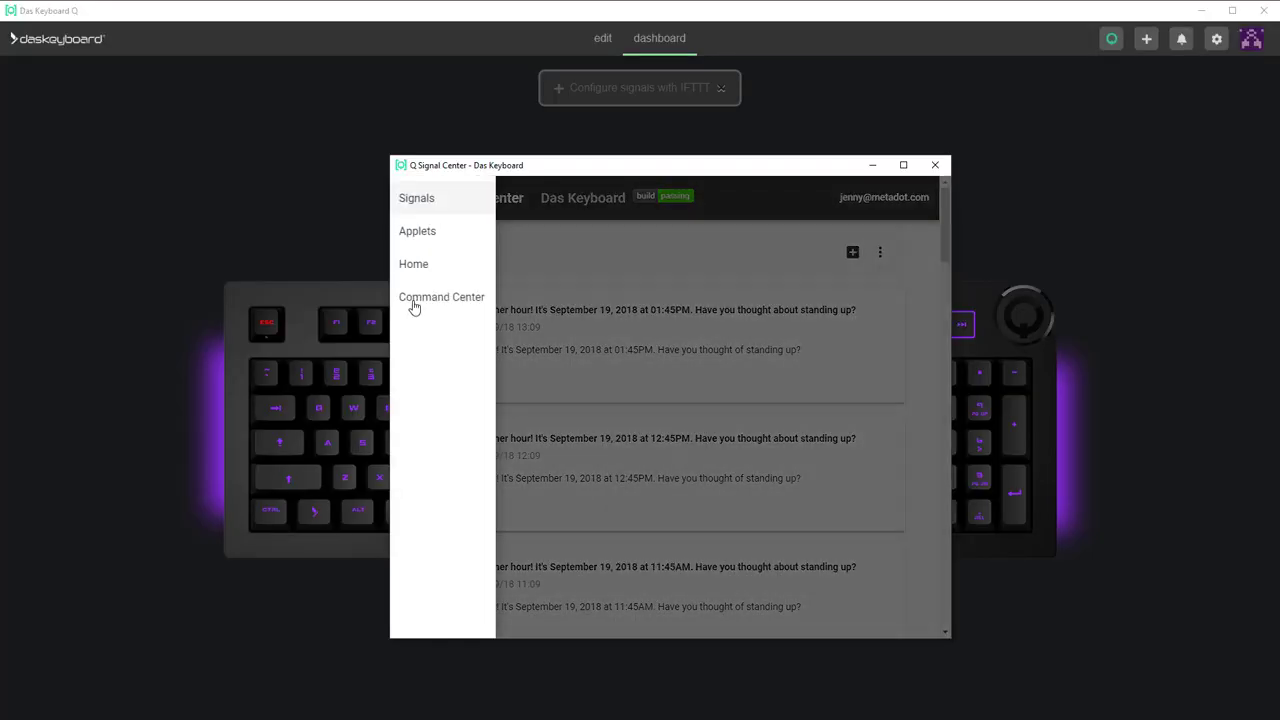
Start a new Q command with device IOT_LIGHTING, zone HueLivingRoom and action toggle.
click(452, 300)
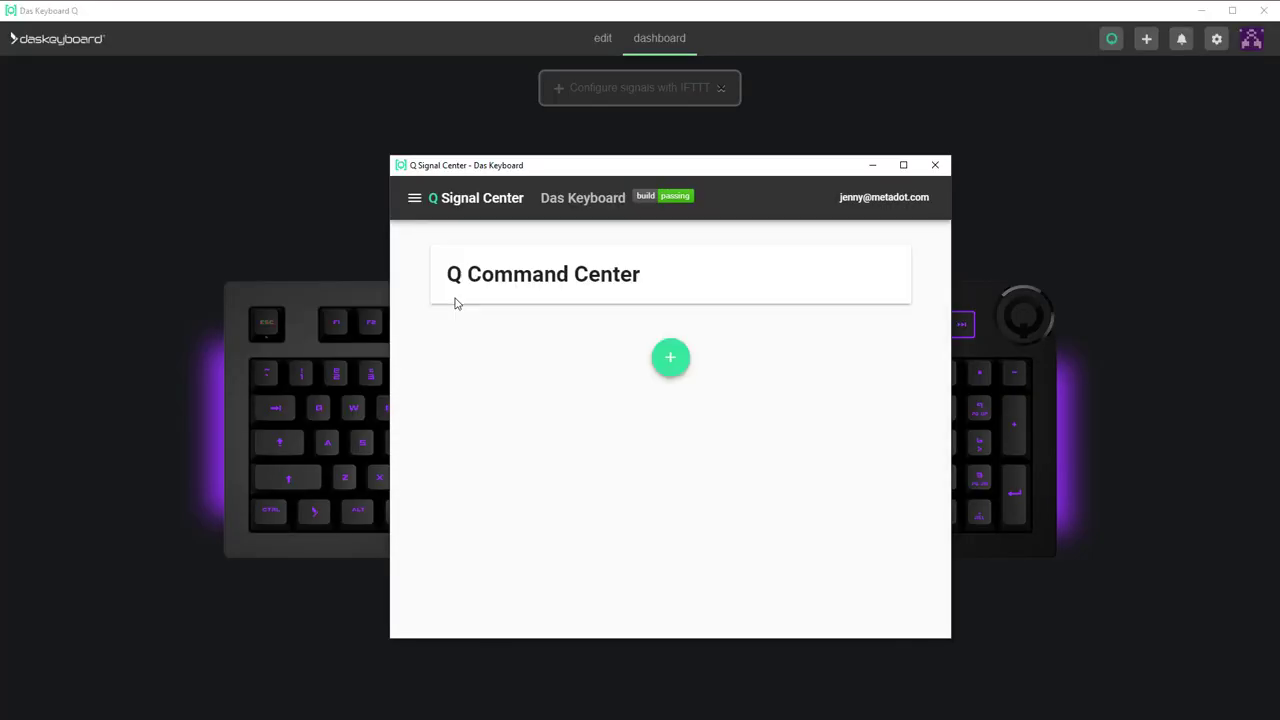
click(670, 360)
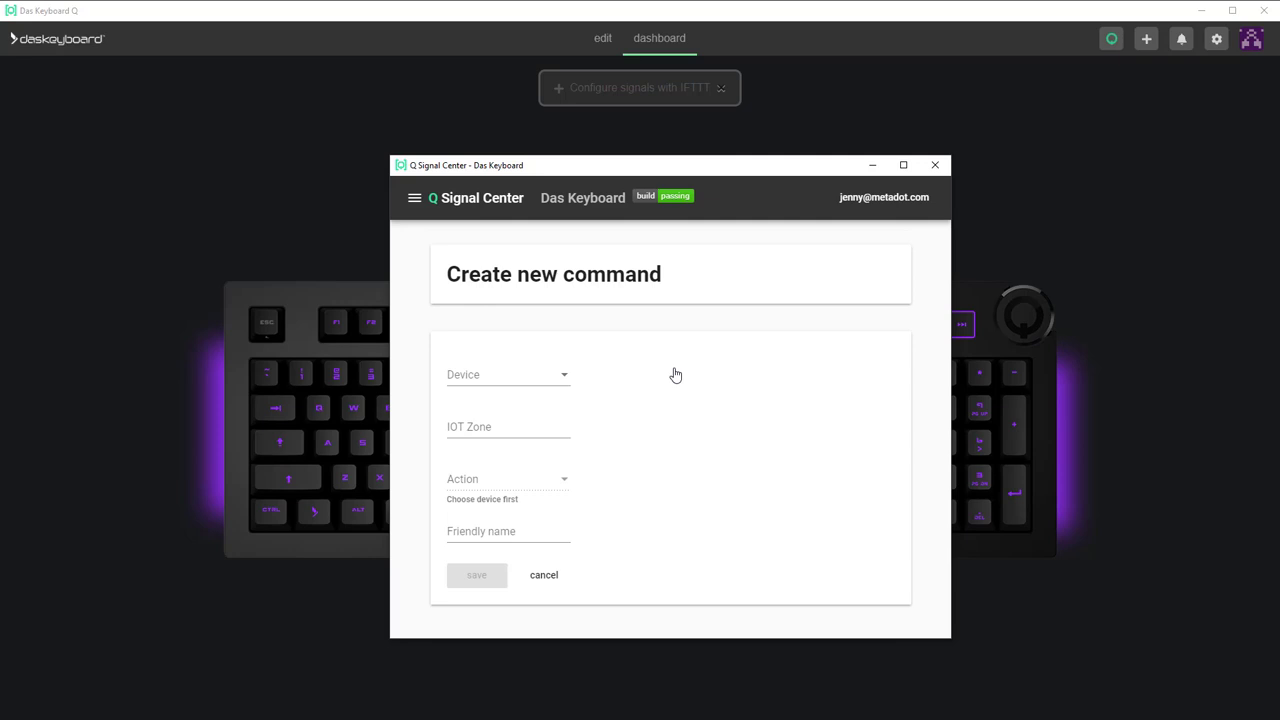
click(552, 382)
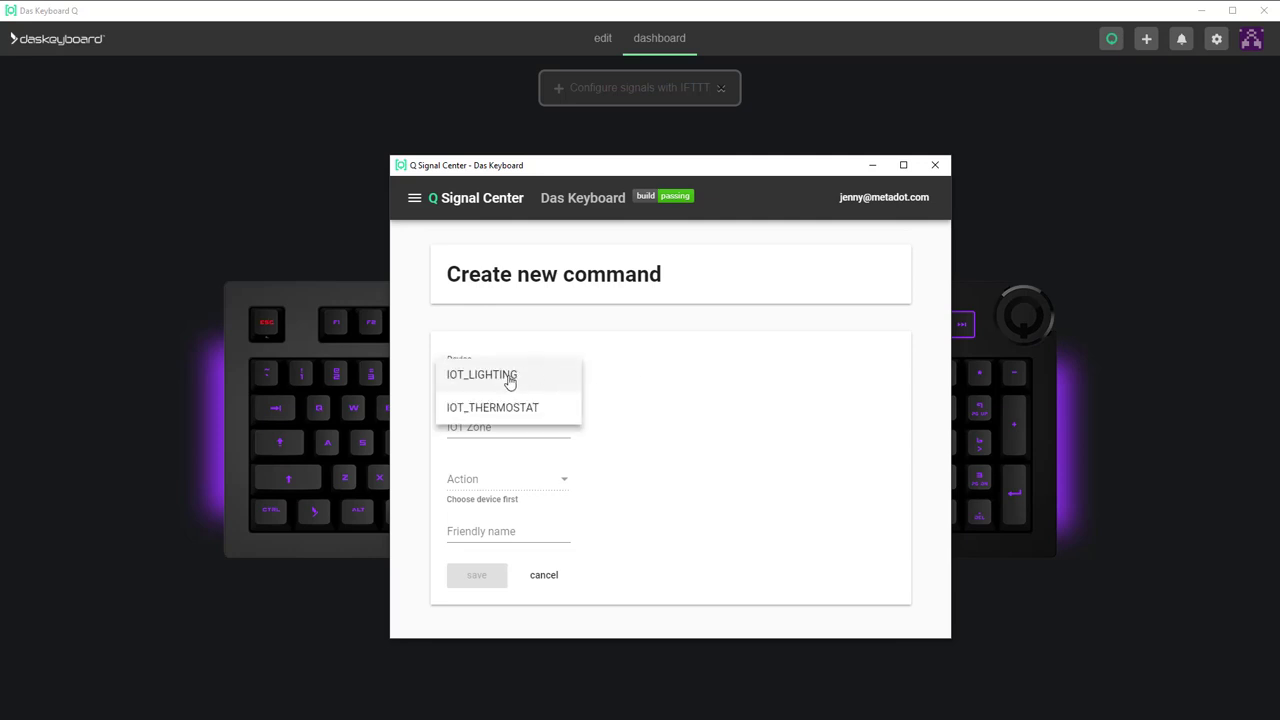
click(500, 382)
click(484, 427)
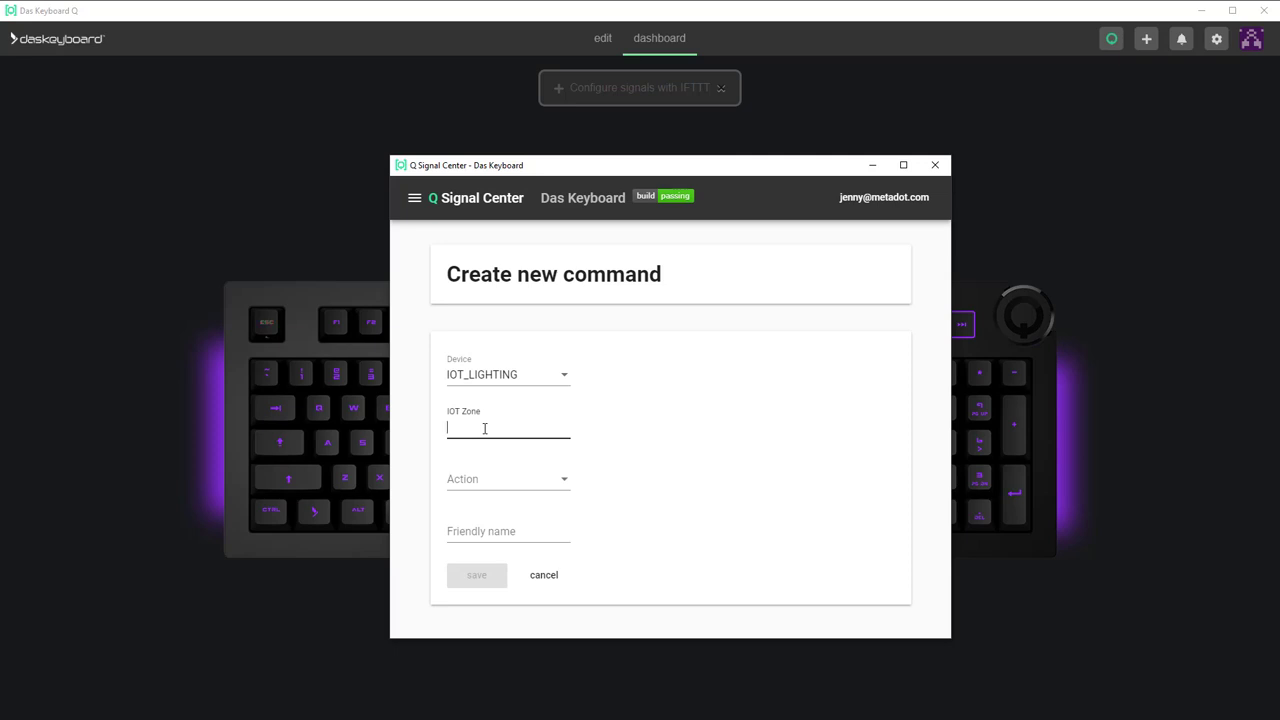
text(HueLivingRoom)
click(515, 481)
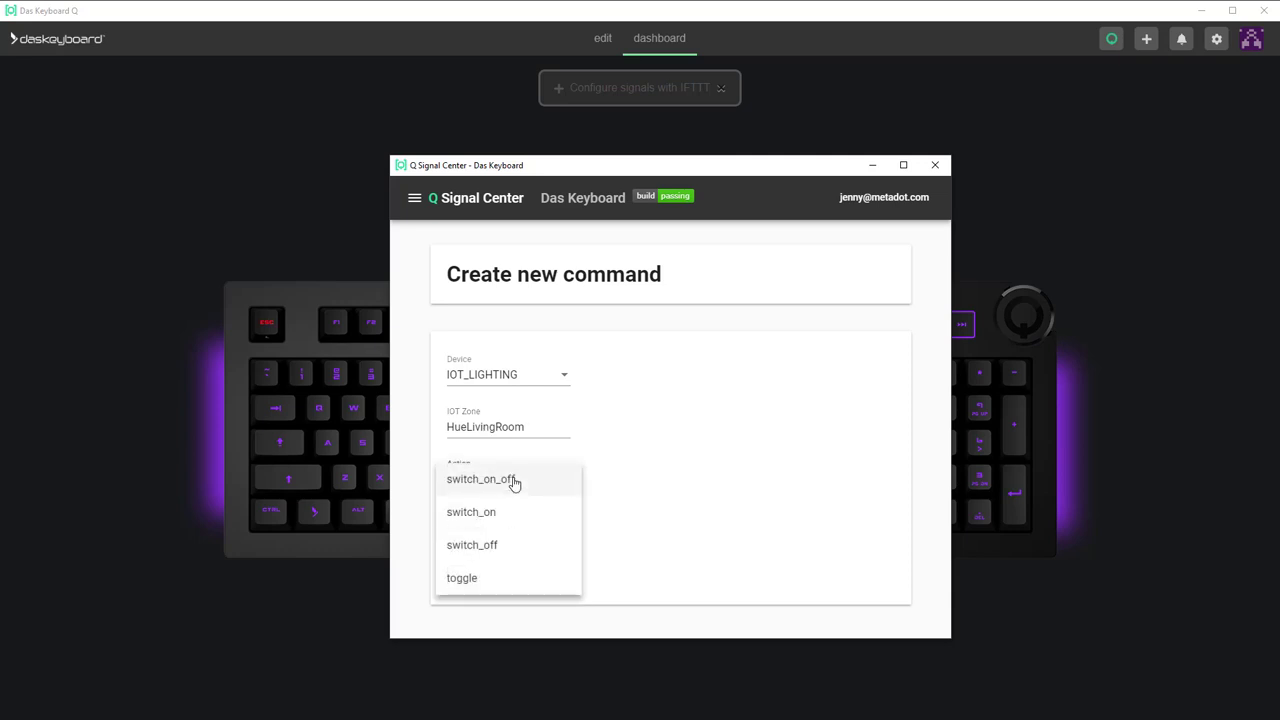
click(480, 579)
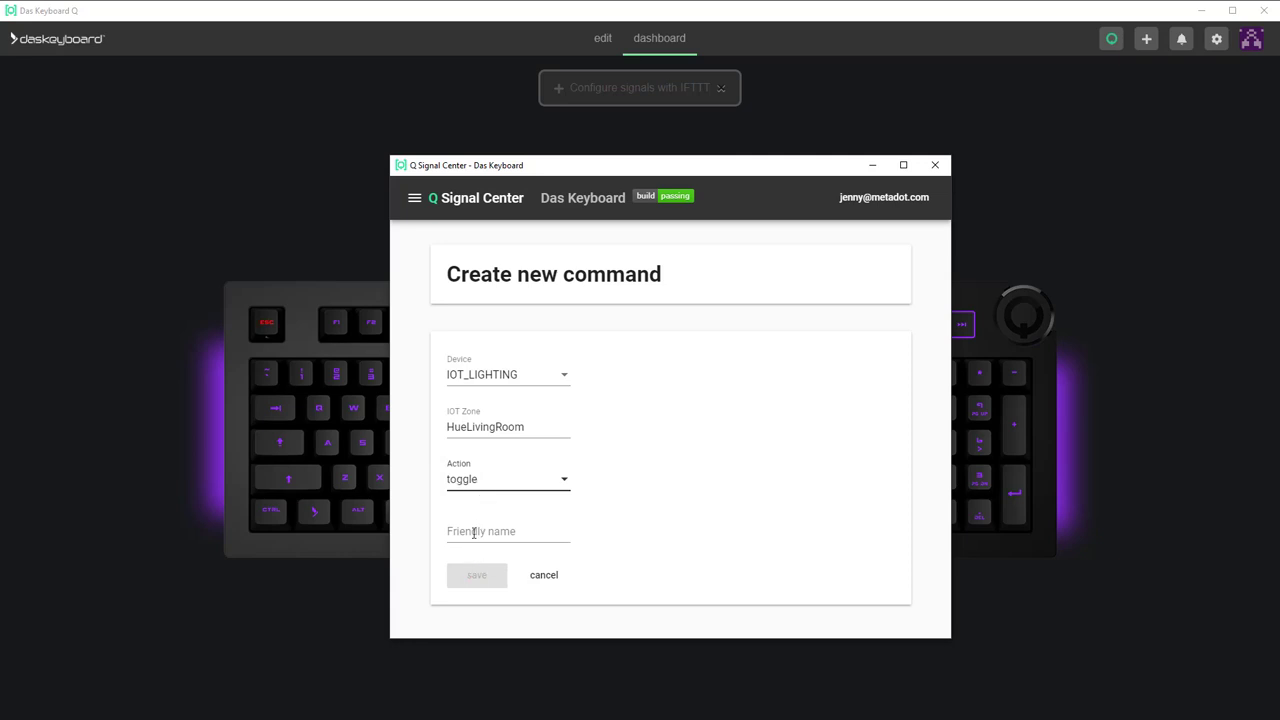
Name the command 'Toggle living room light' and save it.
click(474, 533)
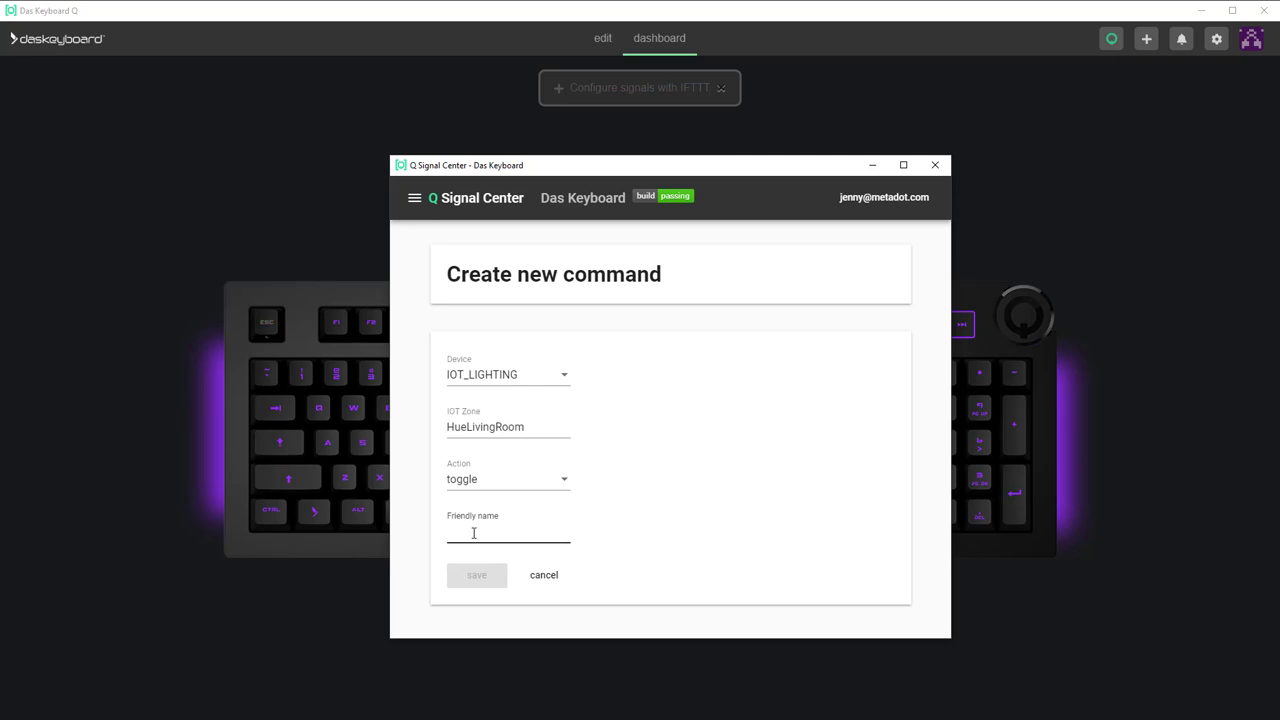
text(Toggle )
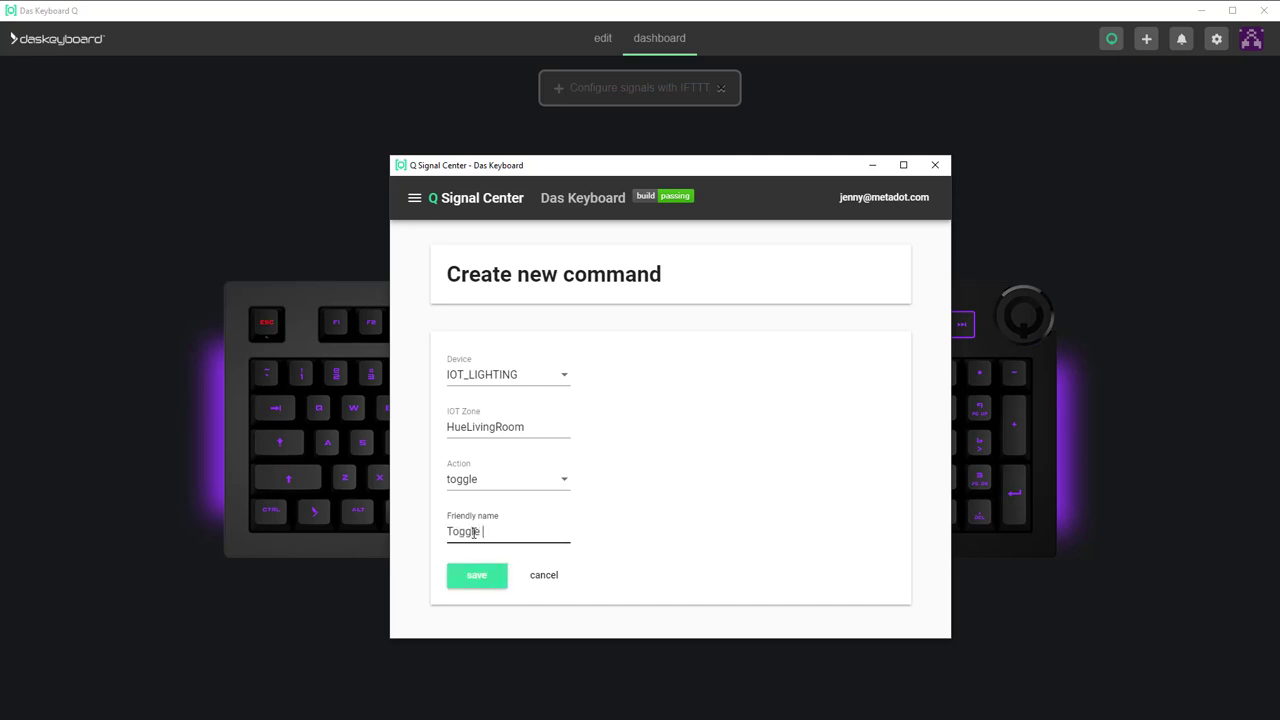
text(living room light)
click(474, 582)
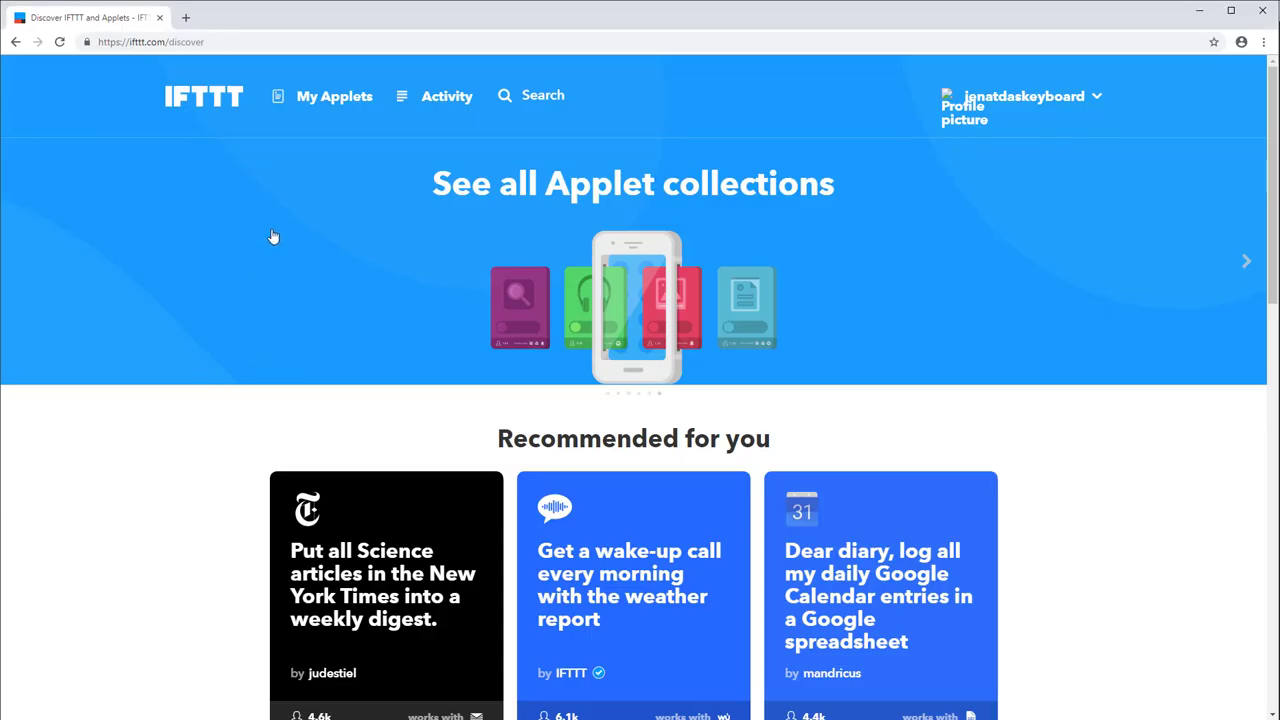
From My Applets, start a new applet and pick Das Keyboard Q as the trigger service.
click(304, 98)
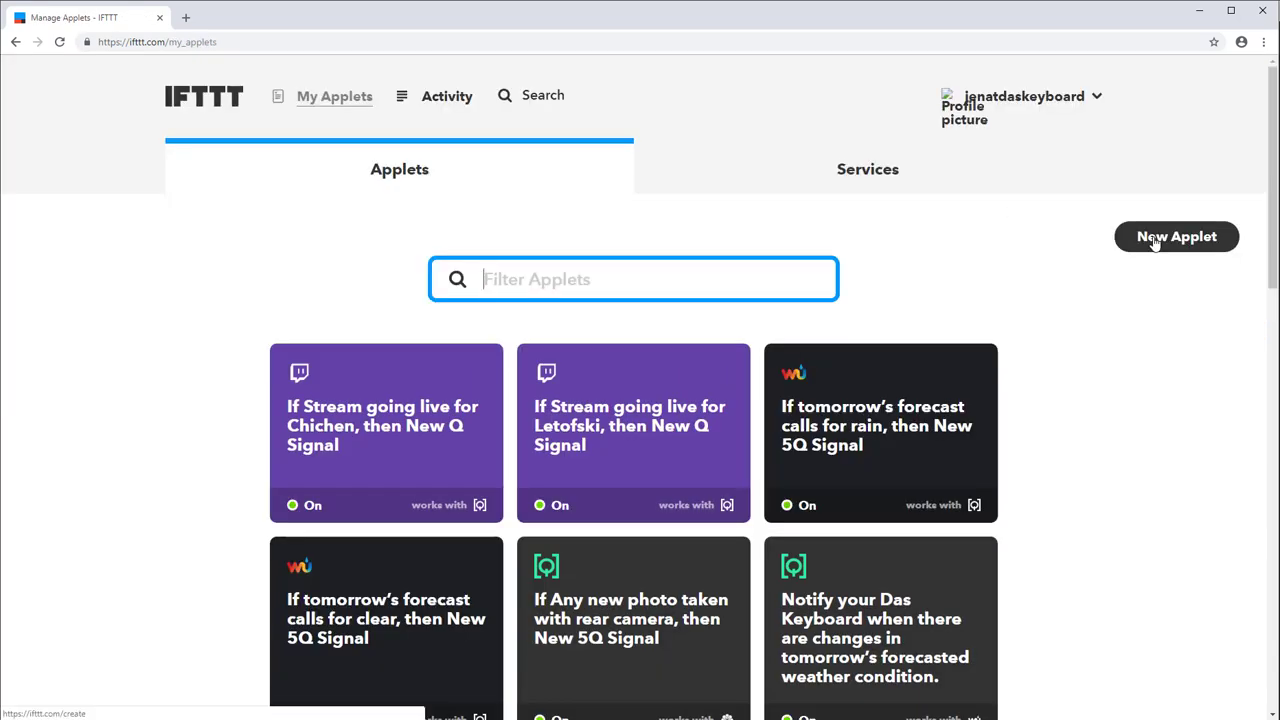
click(1153, 241)
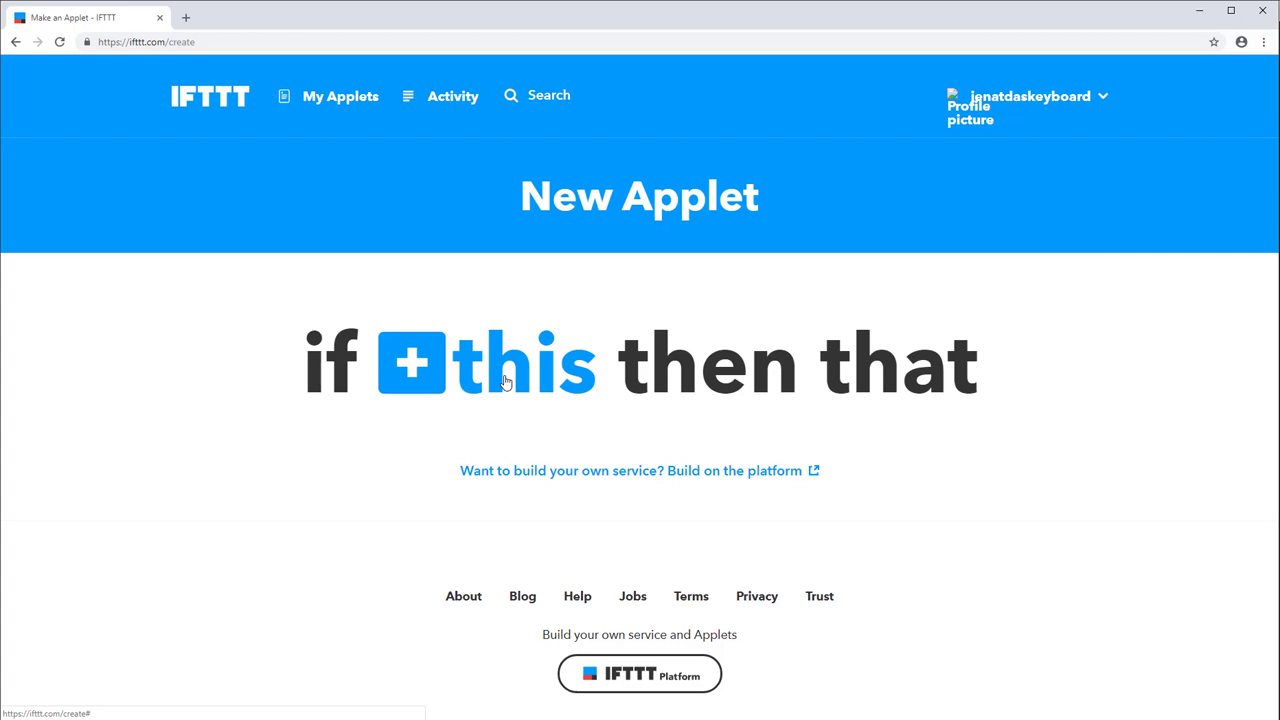
click(505, 382)
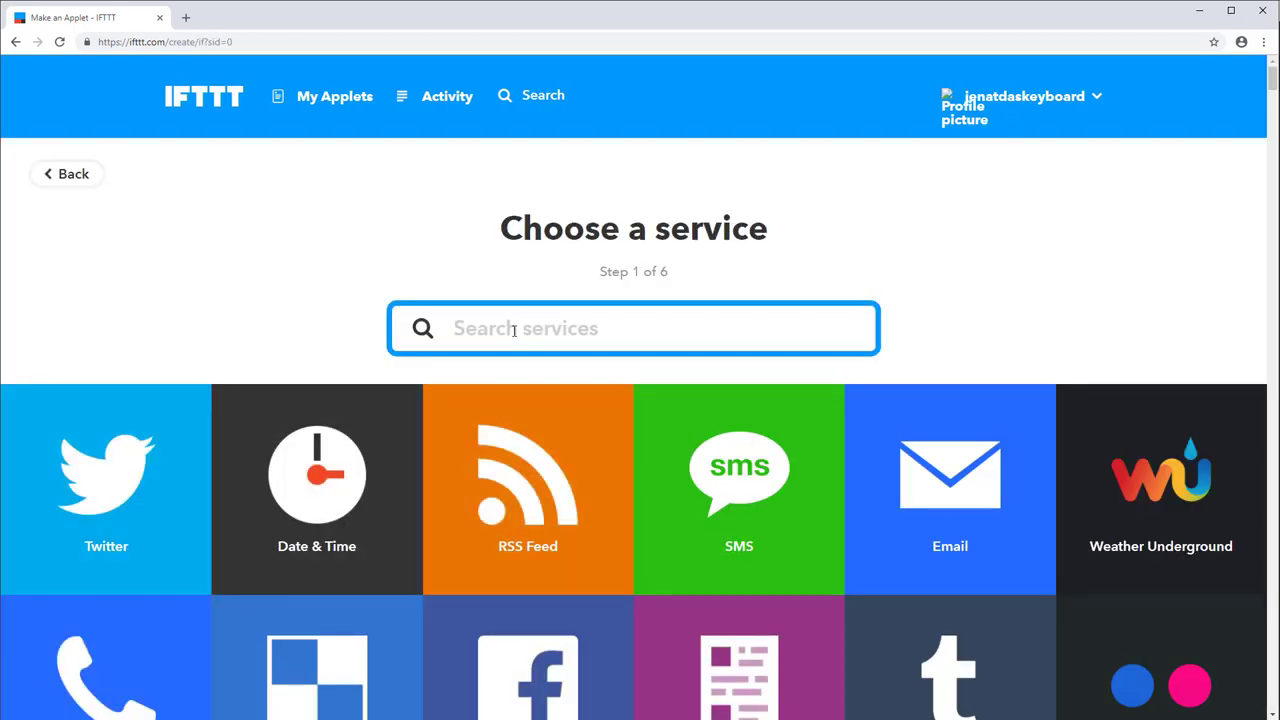
text(das keybo)
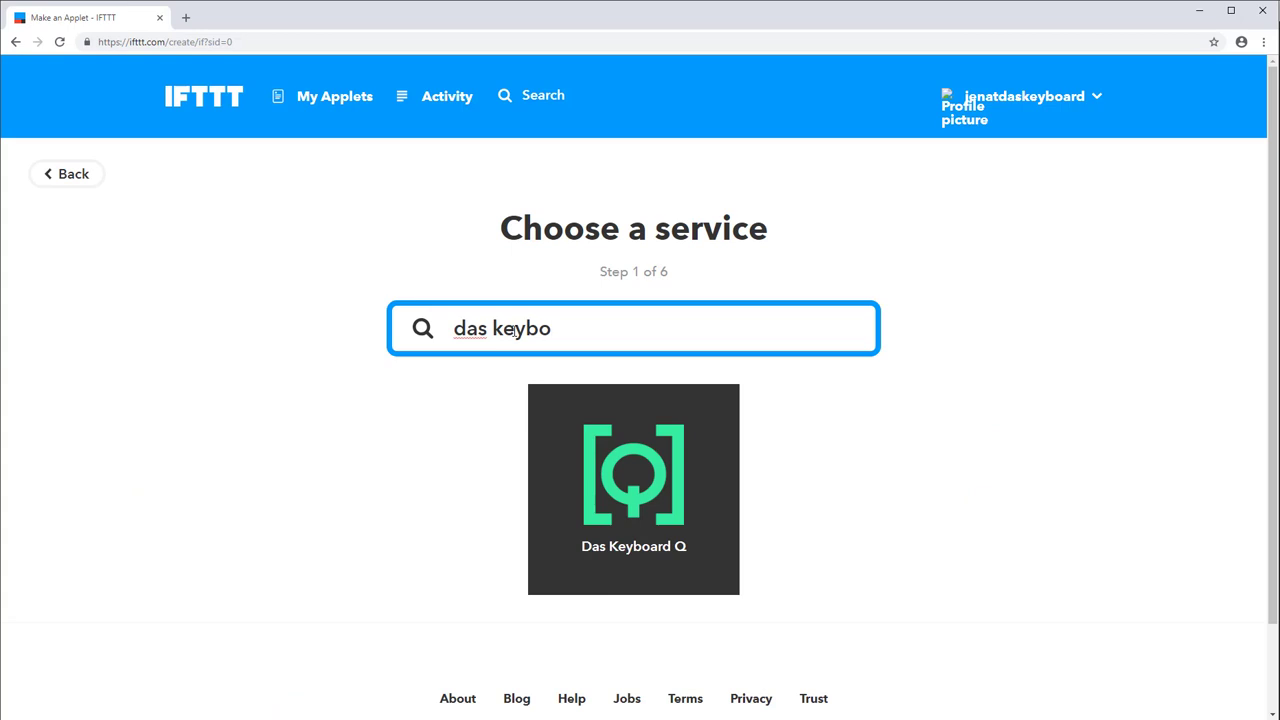
click(609, 495)
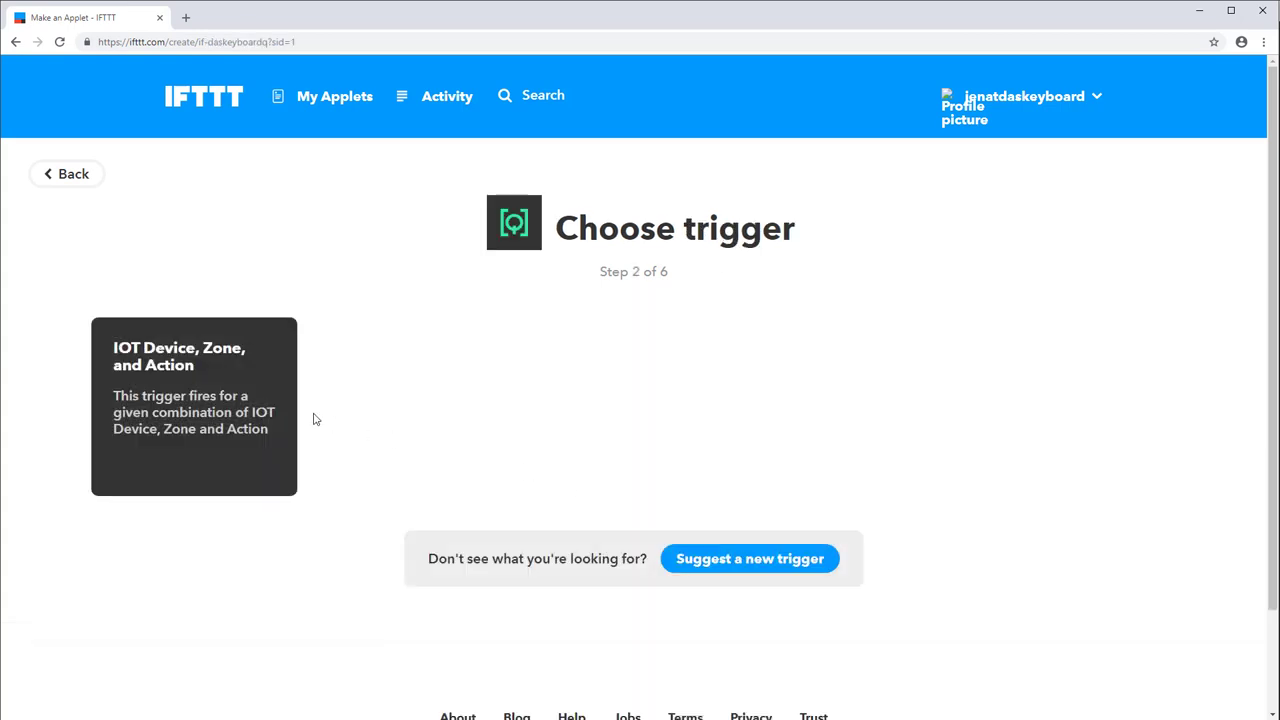
Choose the IOT Device, Zone and Action trigger and set its device to Lighting.
click(175, 364)
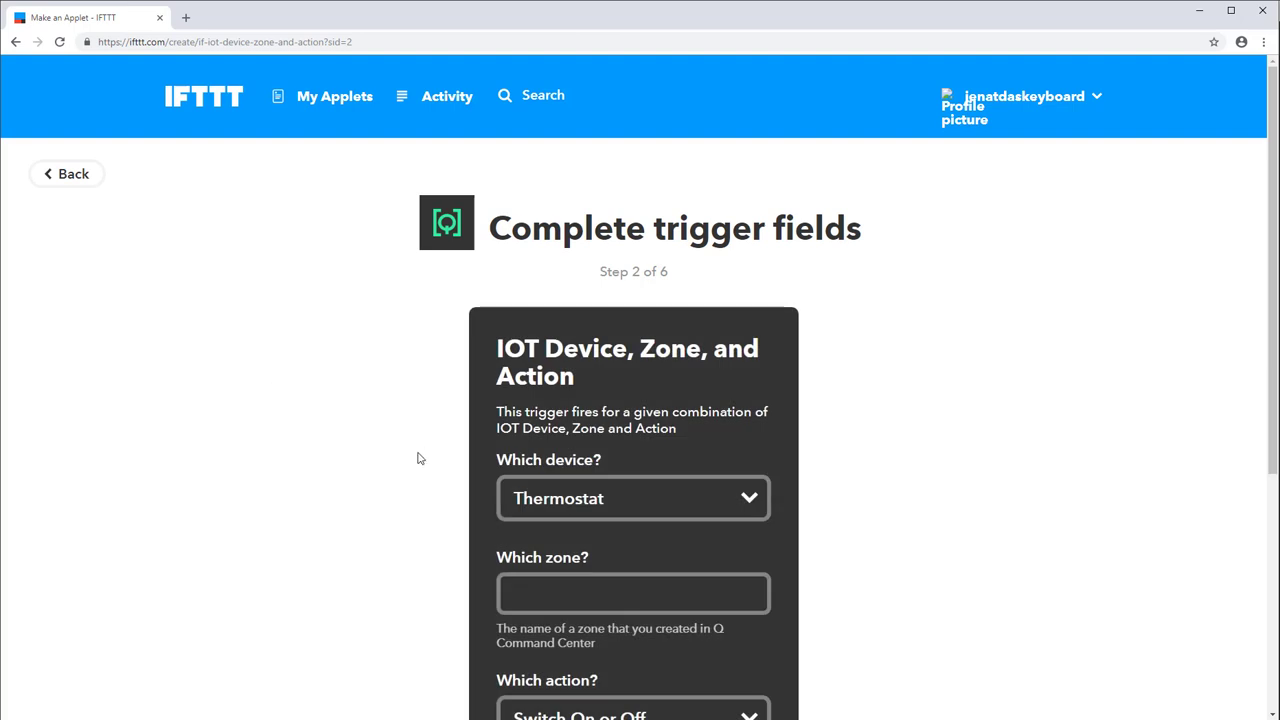
scroll(420, 452, down, 1)
scroll(420, 452, down, 2)
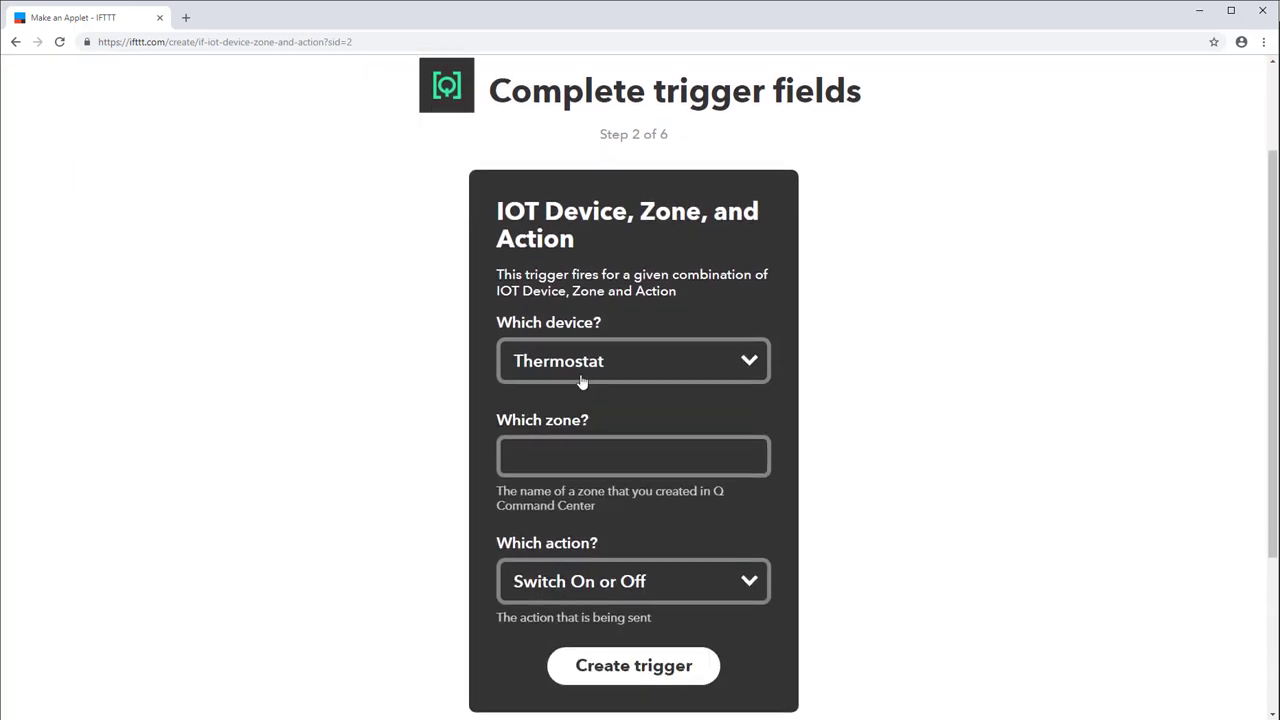
click(586, 363)
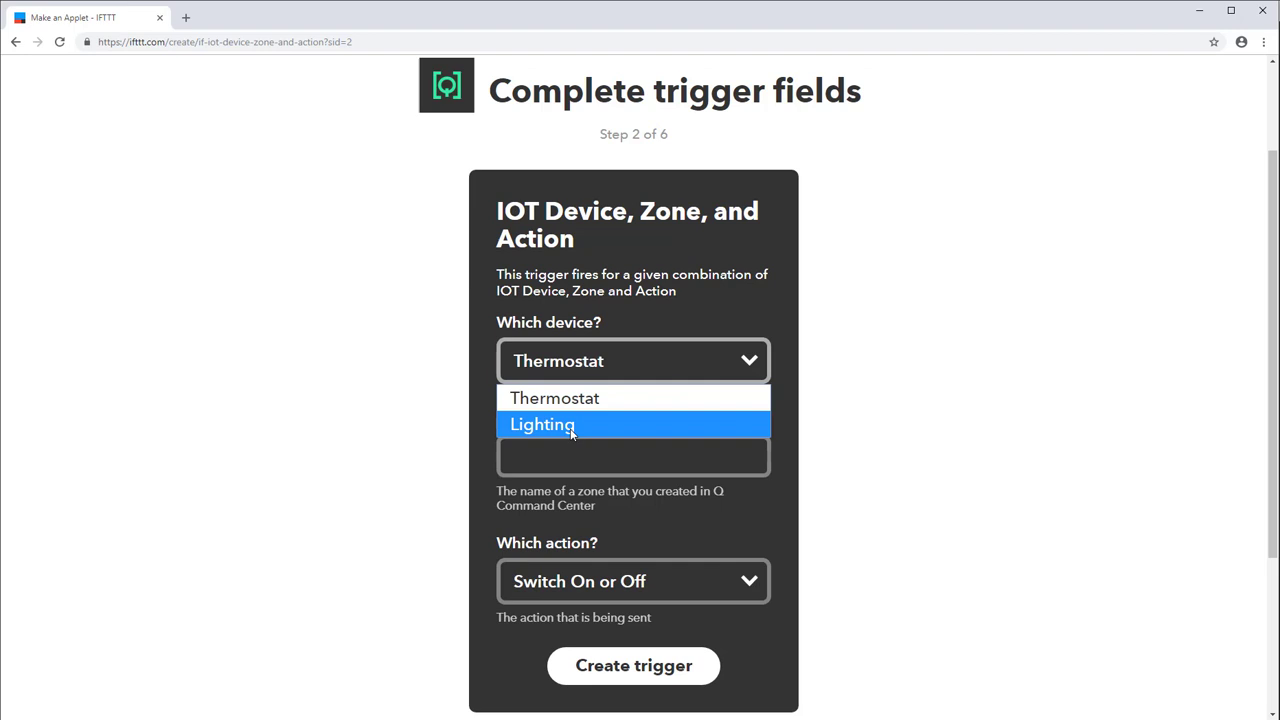
click(571, 427)
click(567, 457)
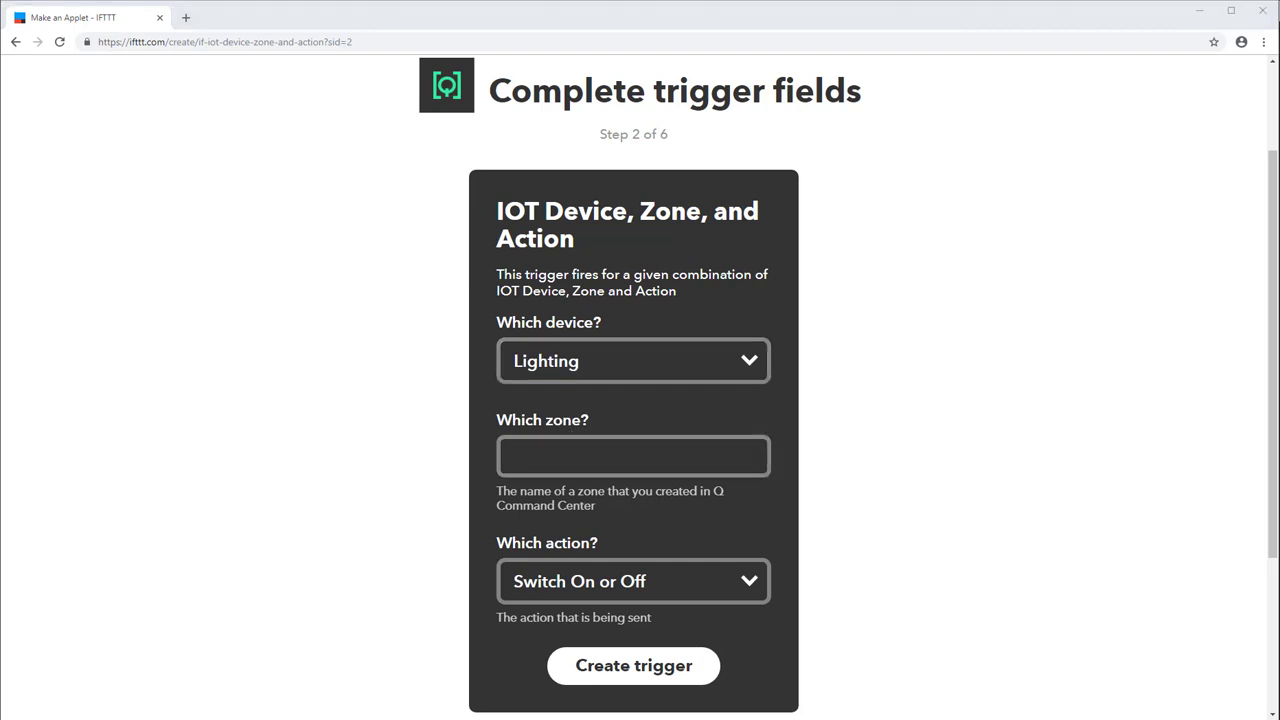
Copy HueLivingRoom from Q Signal Center and paste it as the trigger's zone.
click(238, 690)
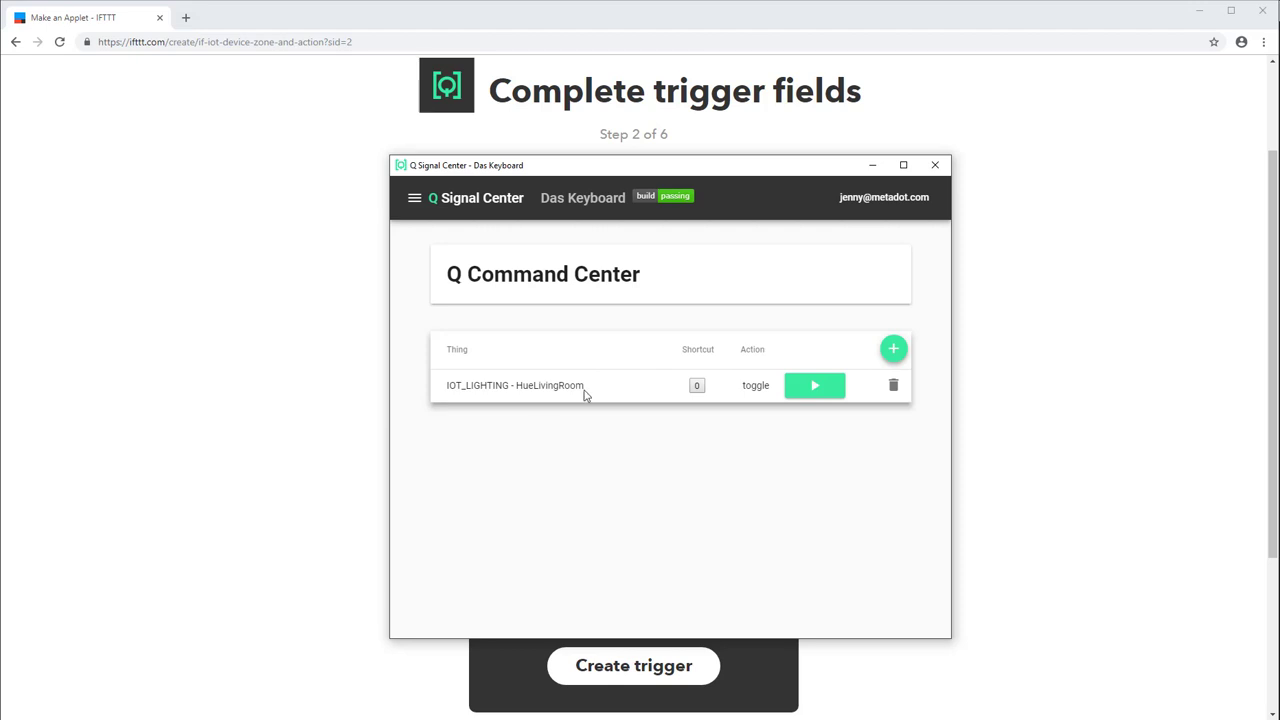
drag(586, 394, 518, 392)
right_click(527, 385)
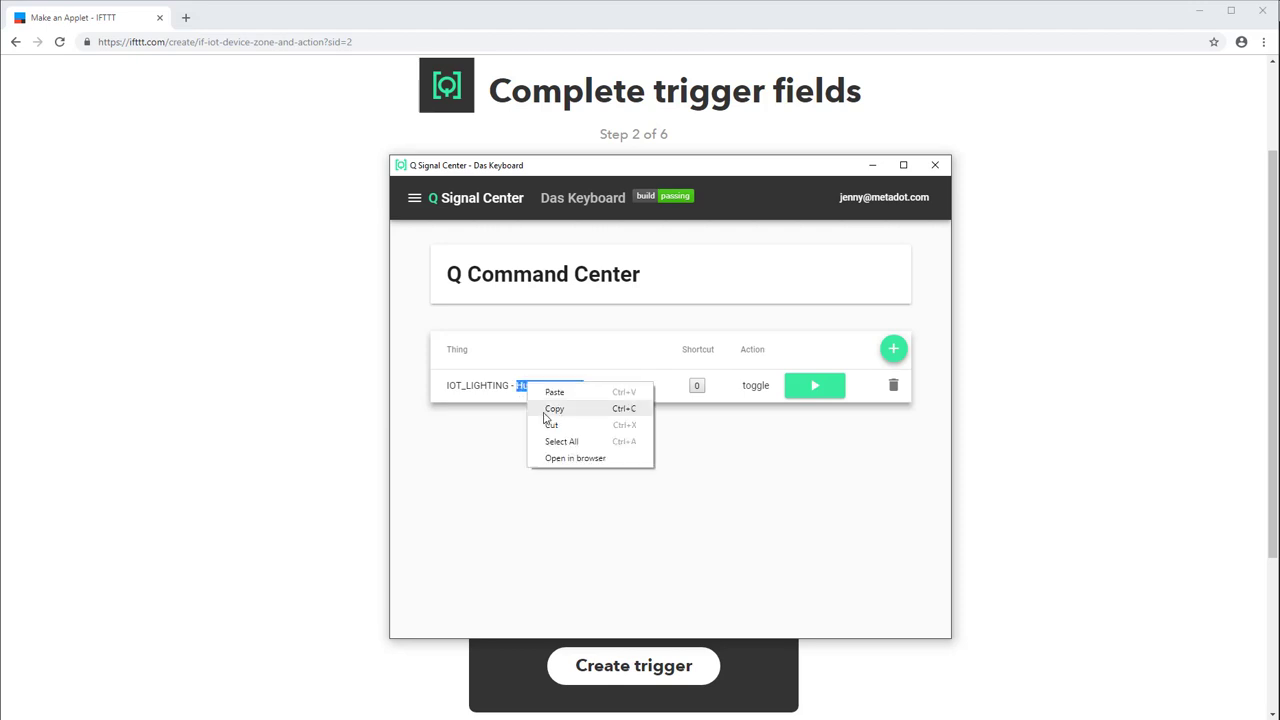
click(551, 409)
click(375, 463)
right_click(552, 455)
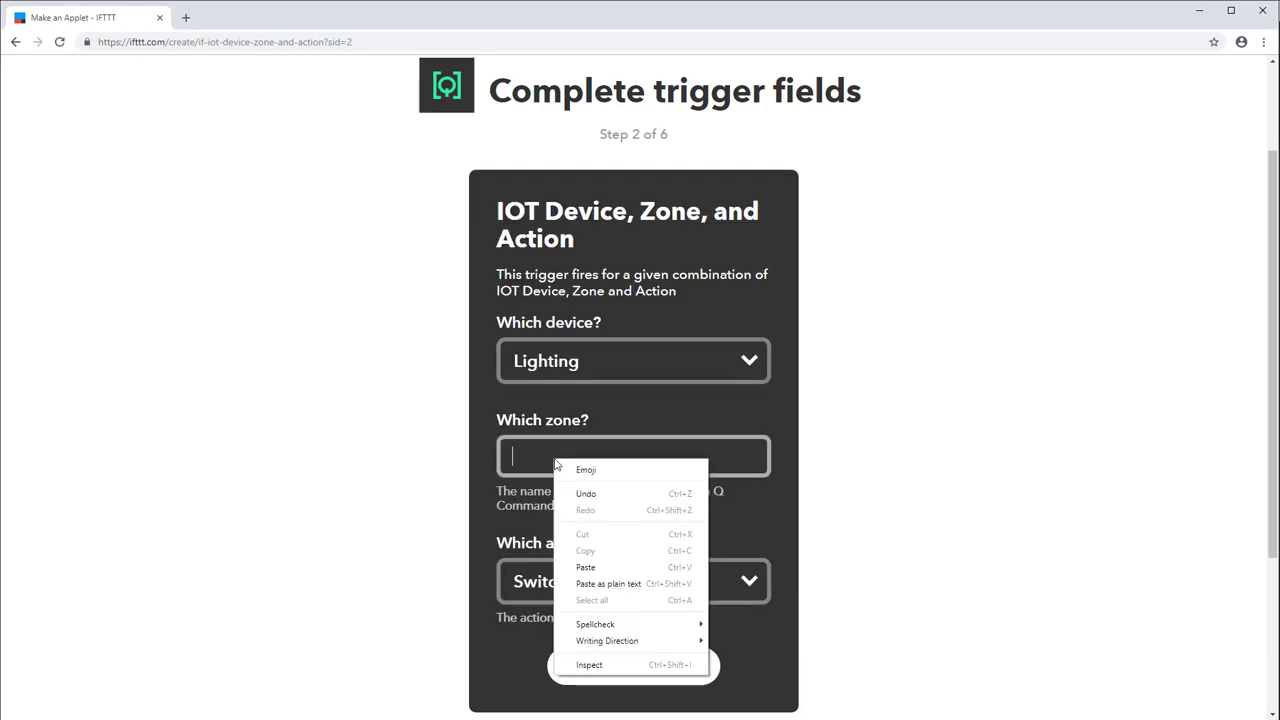
click(590, 569)
Set the trigger action to Toggle and create the trigger.
click(588, 594)
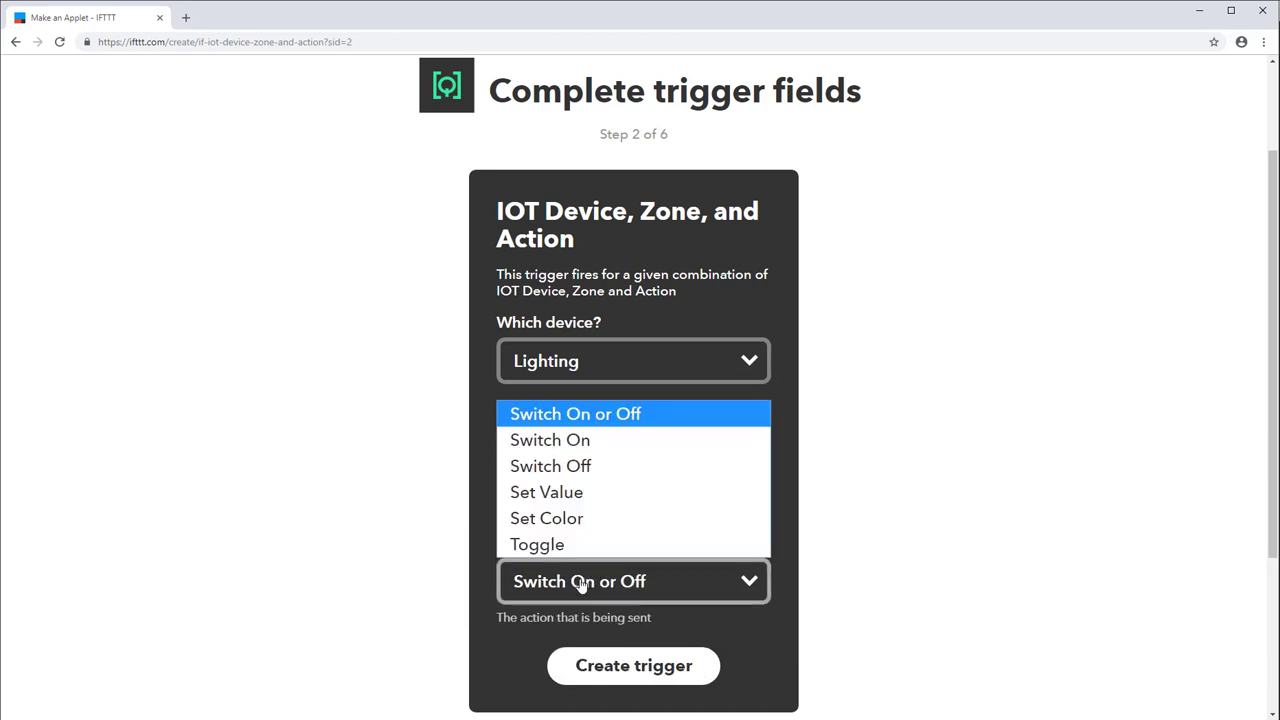
click(560, 545)
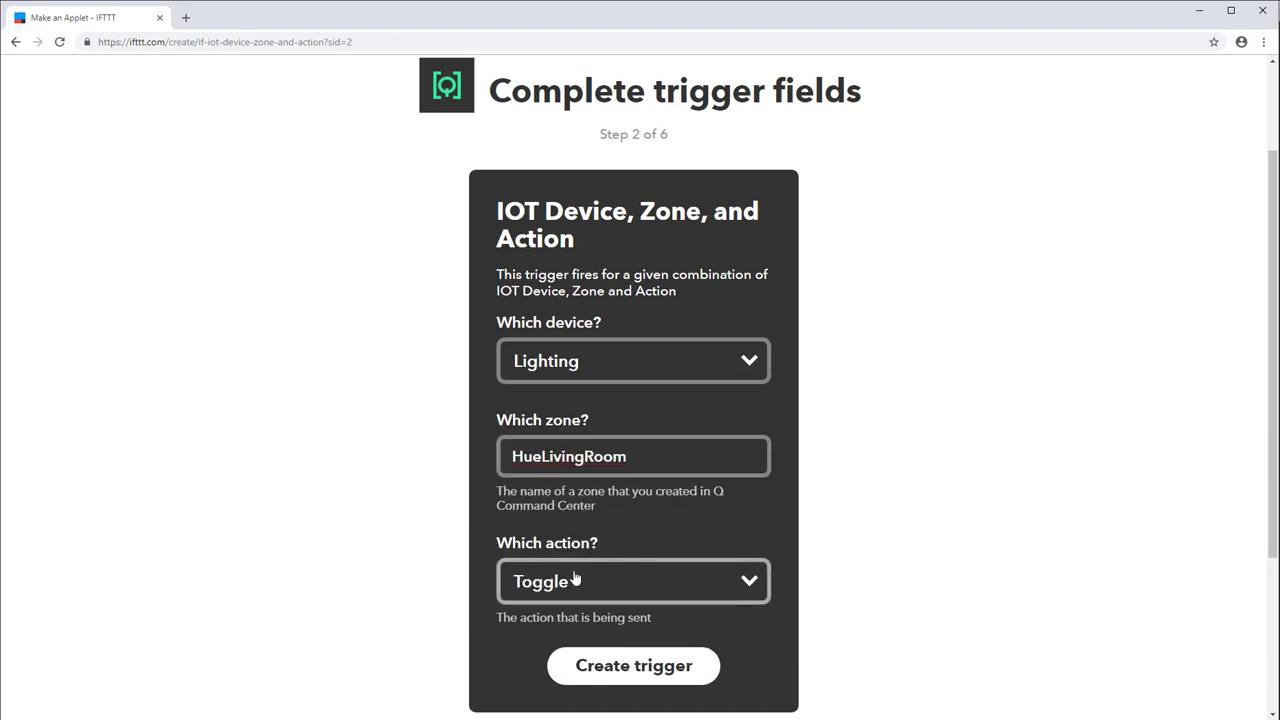
click(611, 669)
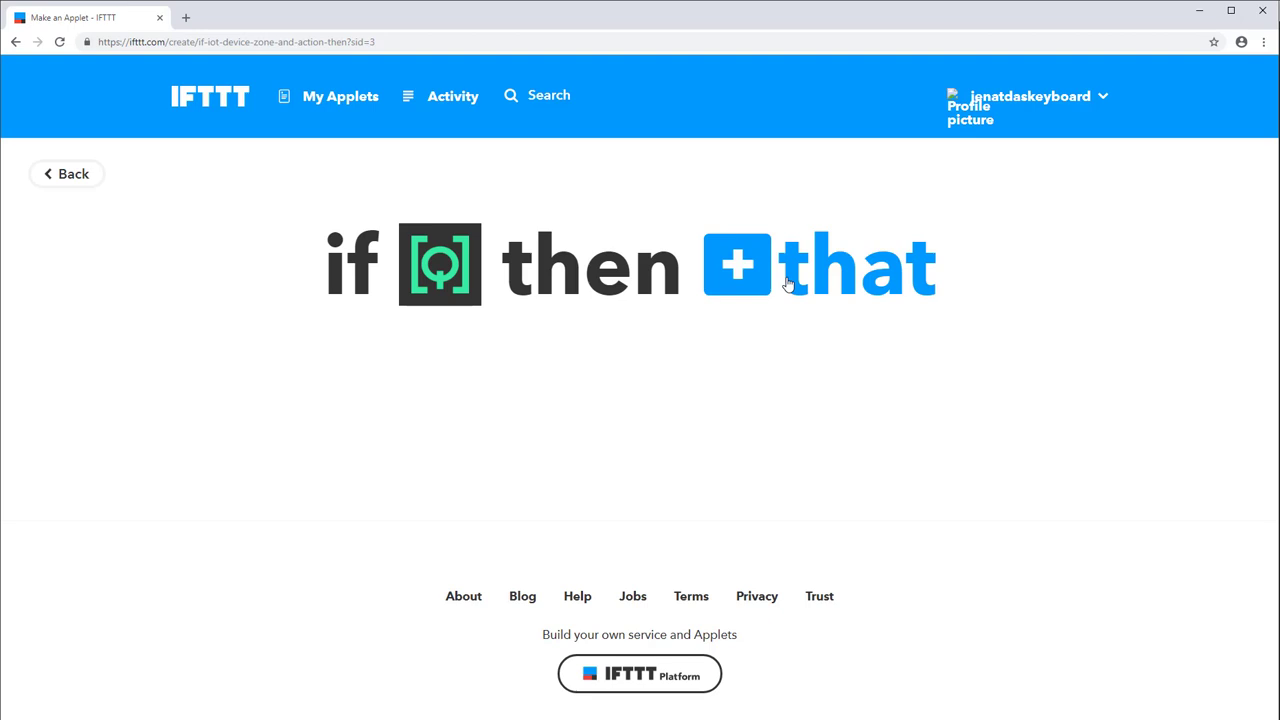
Pick Philips Hue as the applet's action service via a 'hue' search.
click(795, 282)
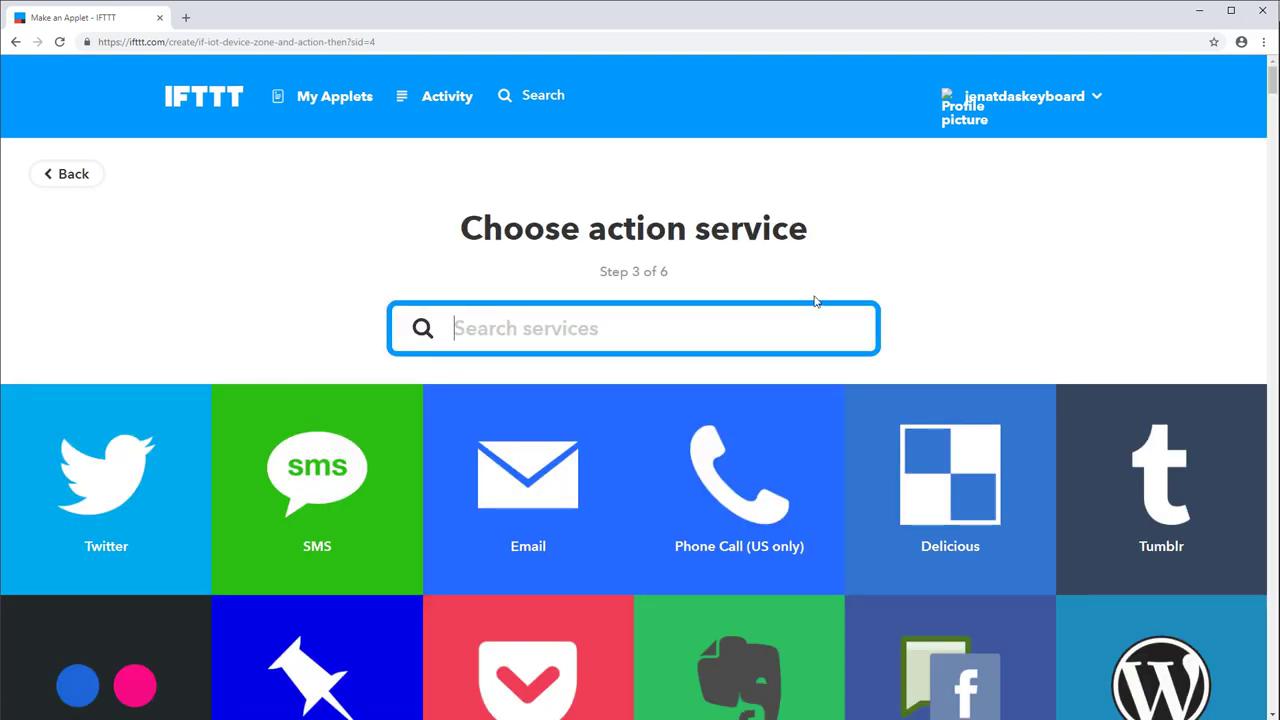
text(hue)
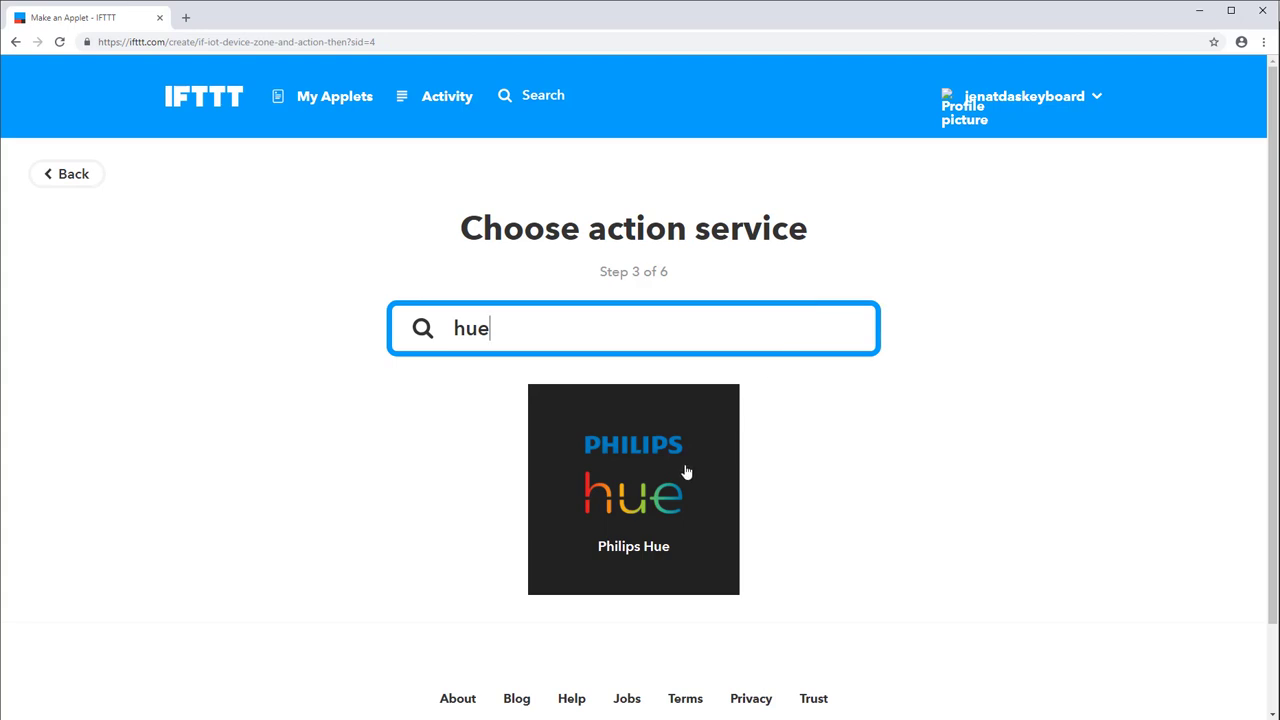
click(686, 472)
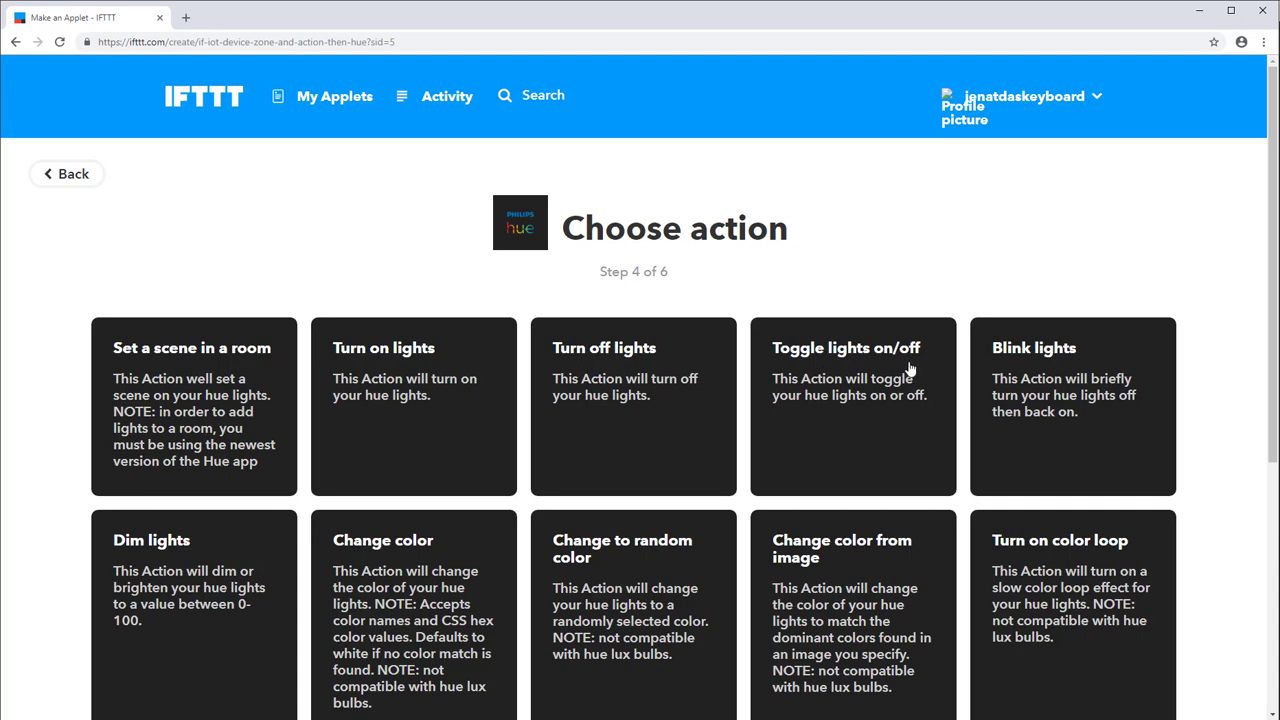
Choose Toggle lights on/off for All lights and create the action.
click(788, 368)
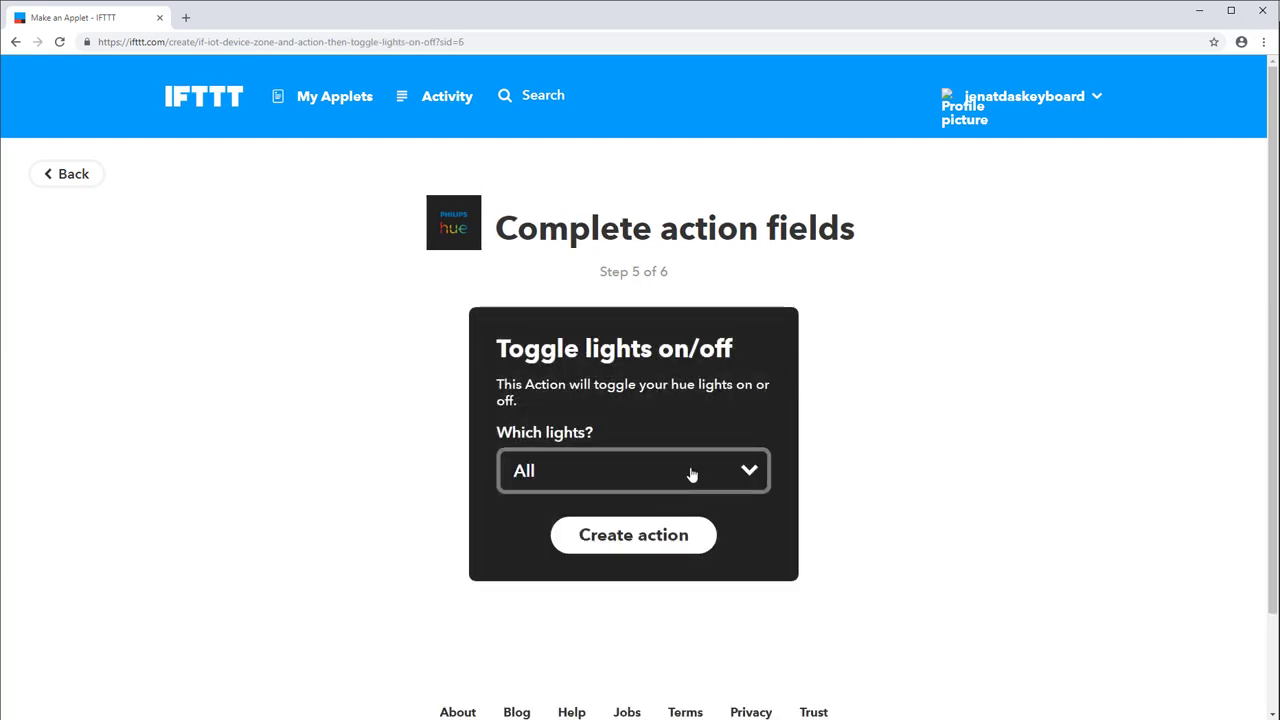
click(690, 473)
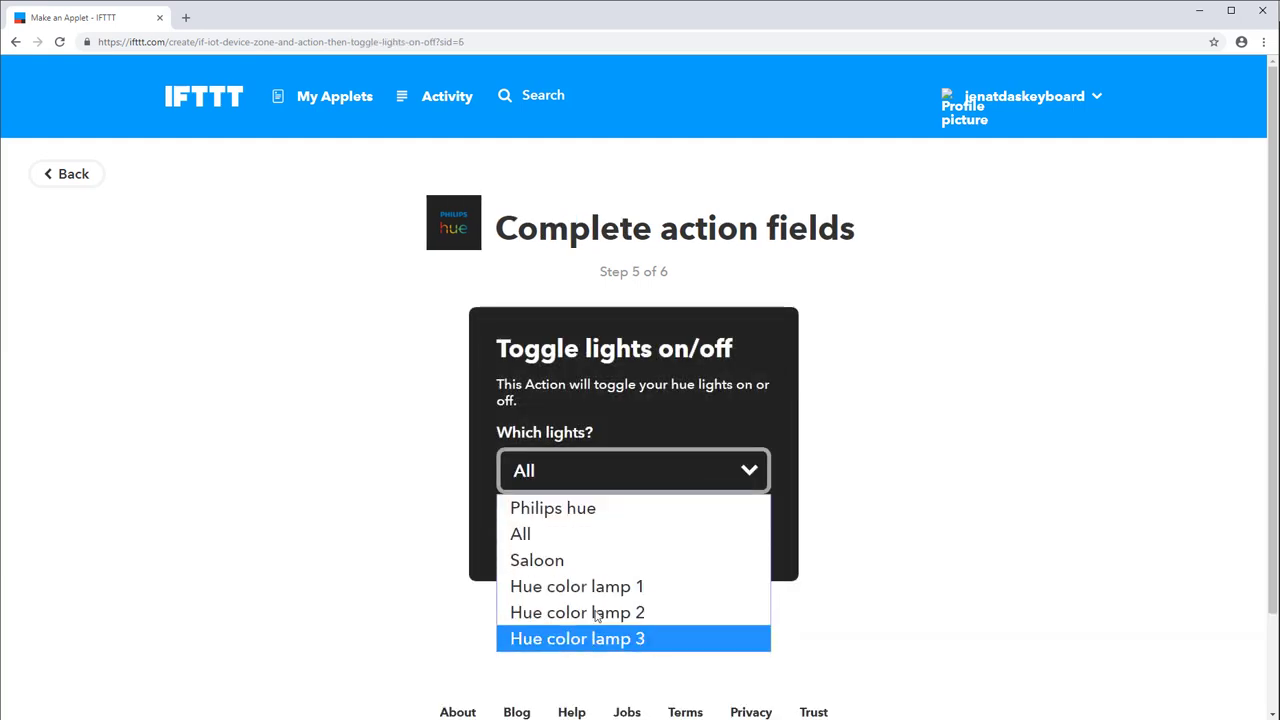
click(593, 535)
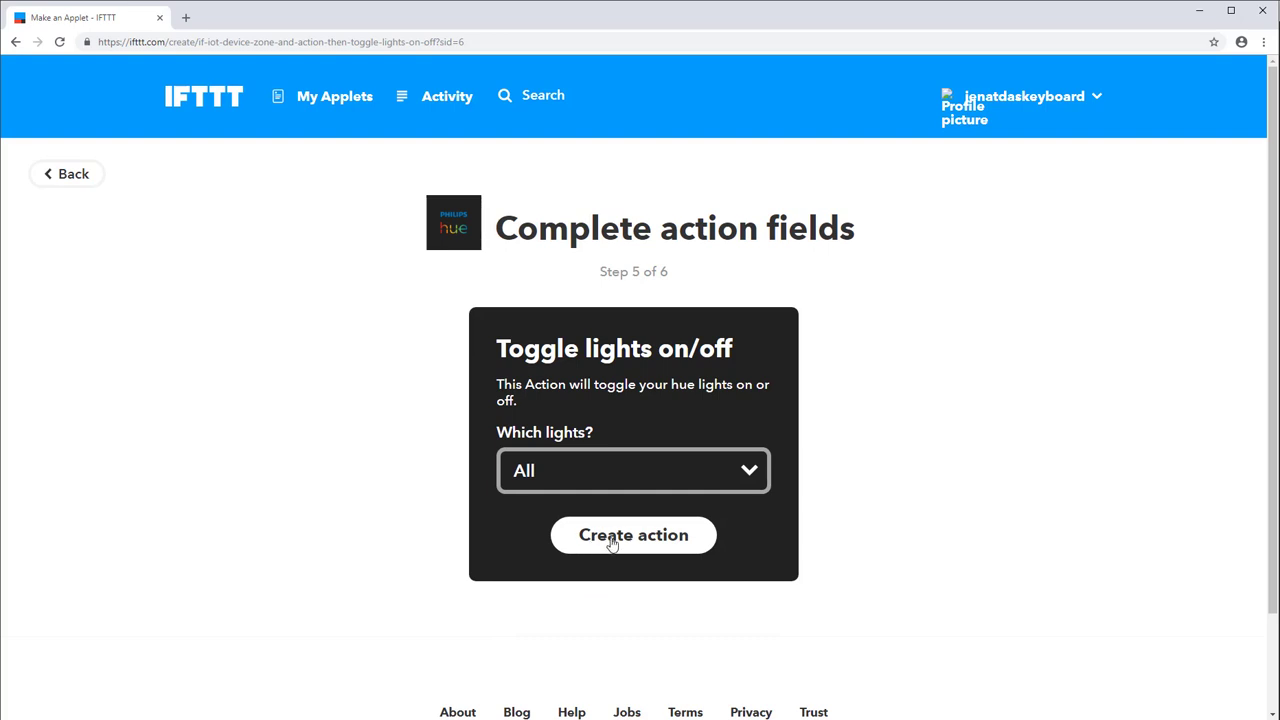
click(612, 540)
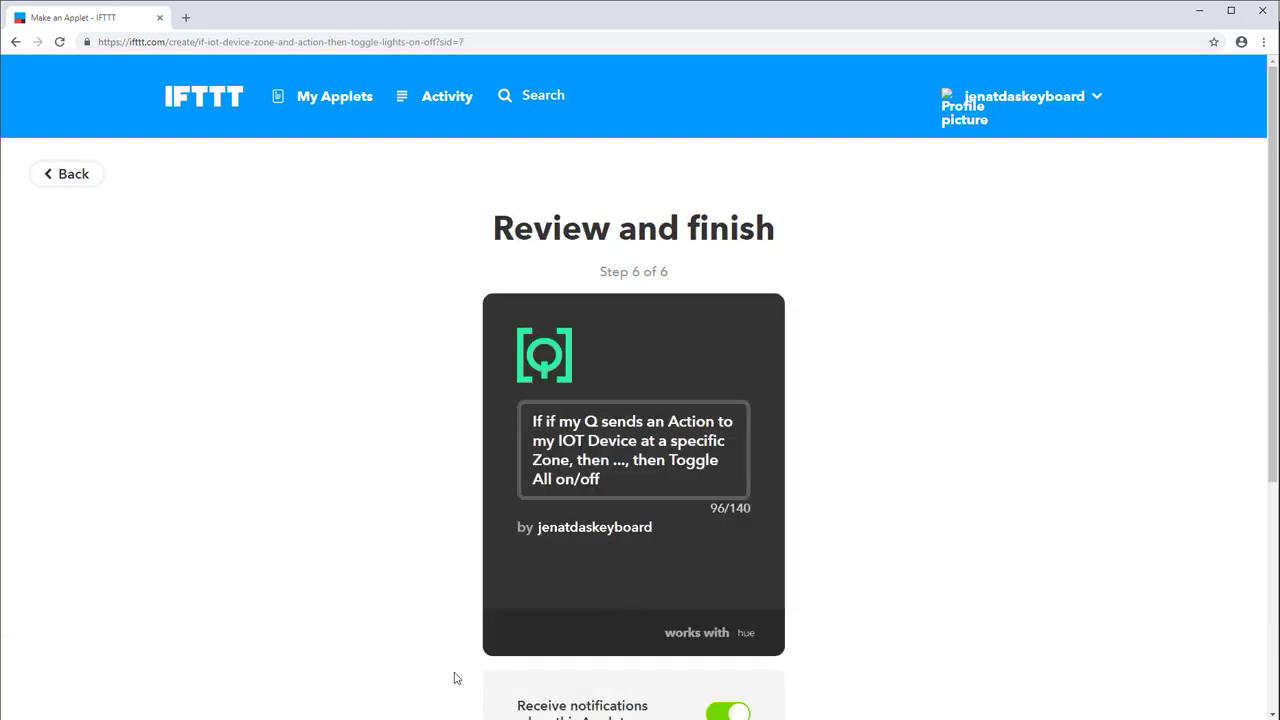
Finish the applet so it is switched on, then return to Das Keyboard Q.
scroll(514, 654, down, 2)
scroll(598, 630, down, 1)
click(645, 626)
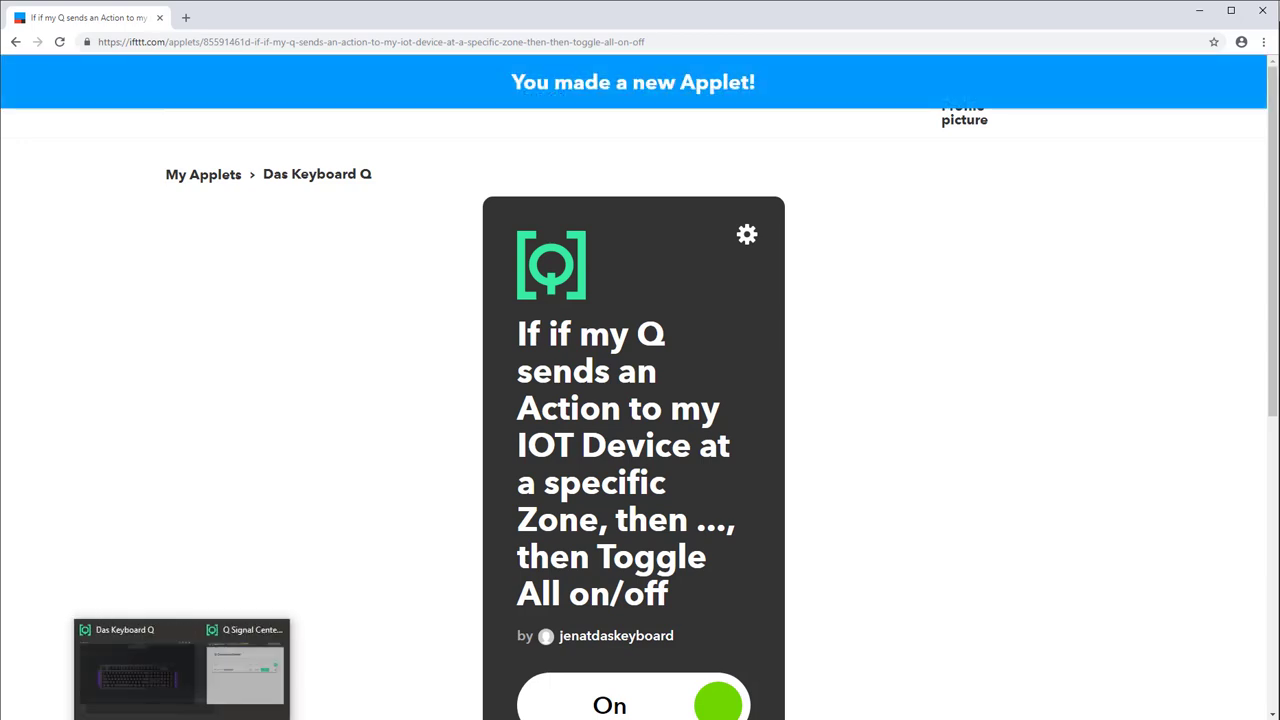
click(162, 660)
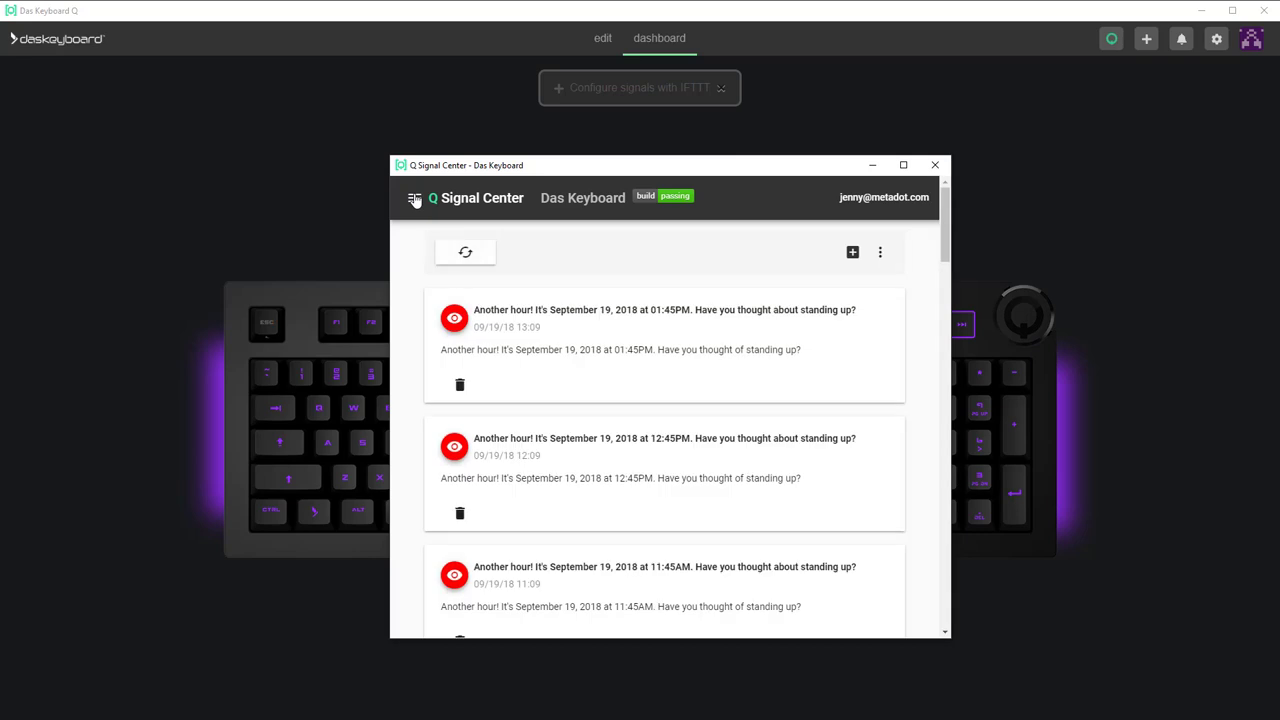
Go from Q Signal Center's navigation drawer to the Q Command Center page.
click(408, 197)
click(451, 304)
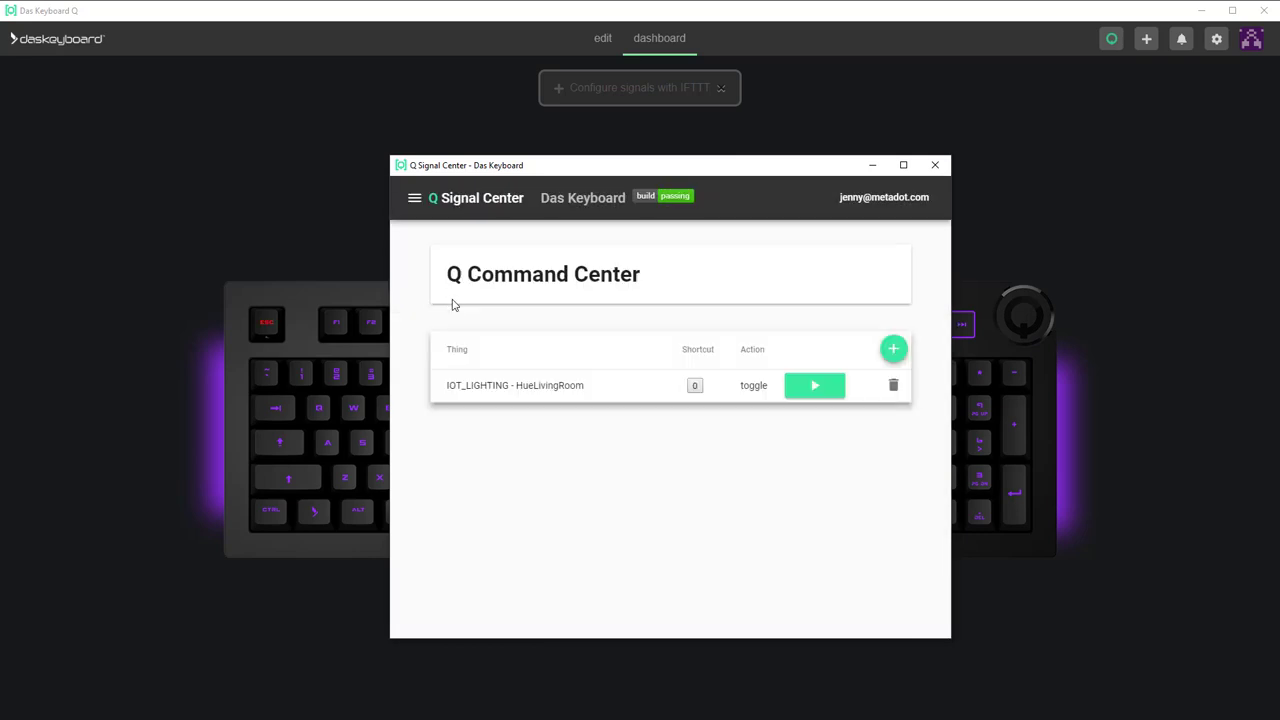